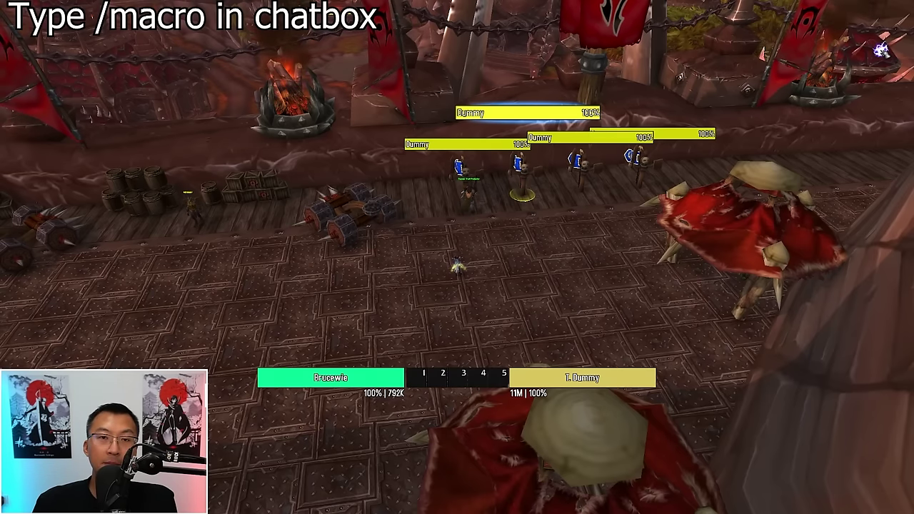
# Step: Open the macro editor with /macro, centre it, and start a new character-specific macro
pyautogui.press('Return')
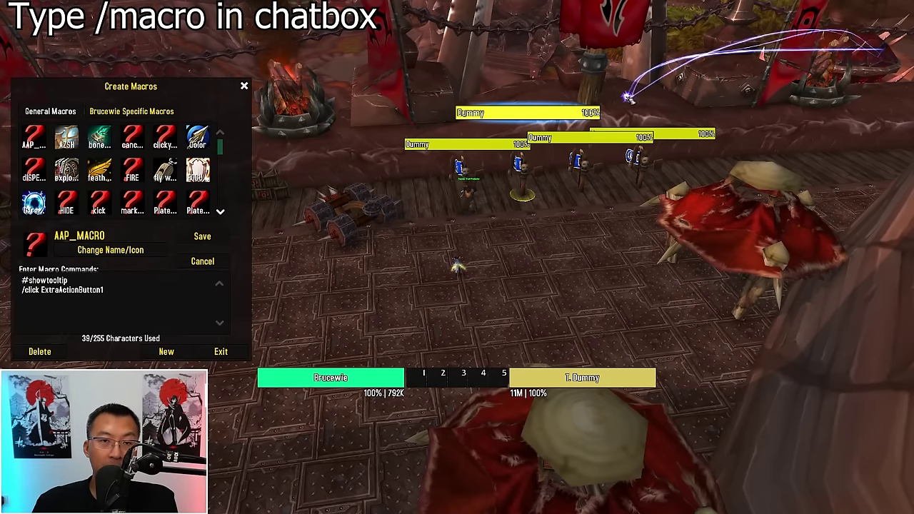
pyautogui.moveTo(131, 85); pyautogui.dragTo(316, 58)
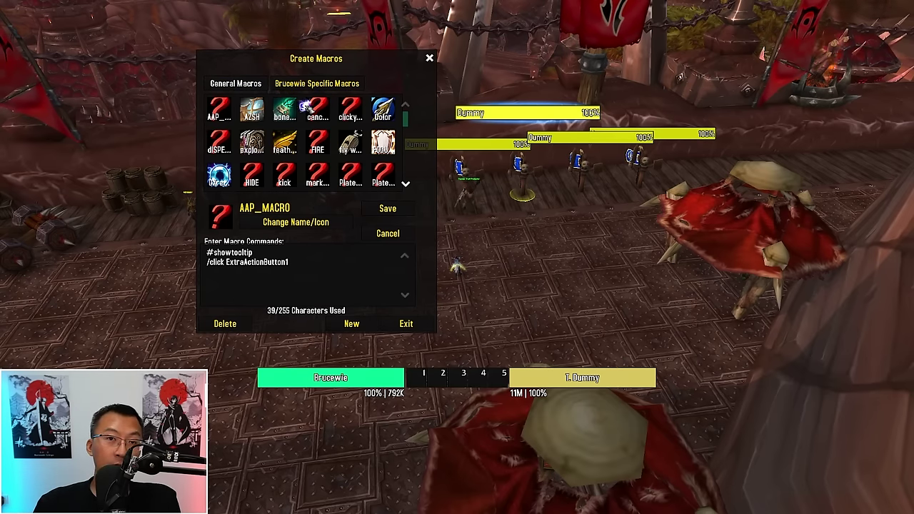
pyautogui.click(235, 84)
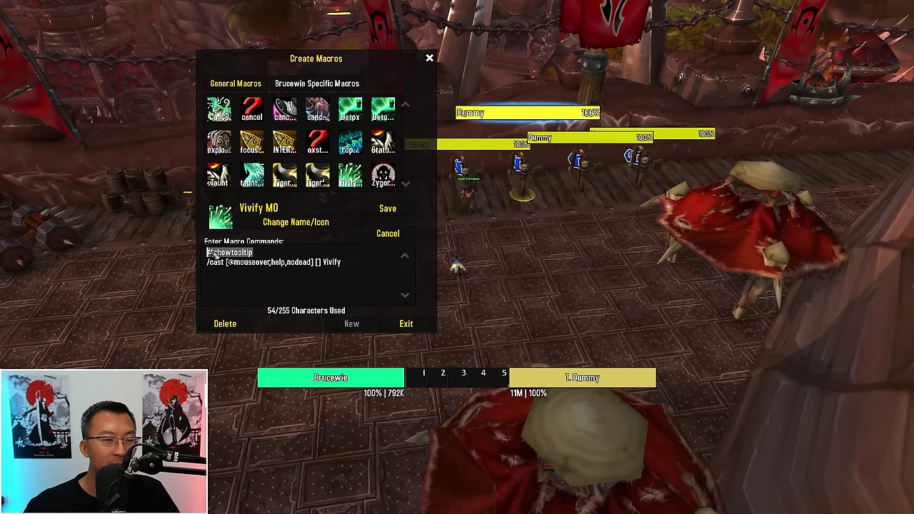
pyautogui.click(318, 84)
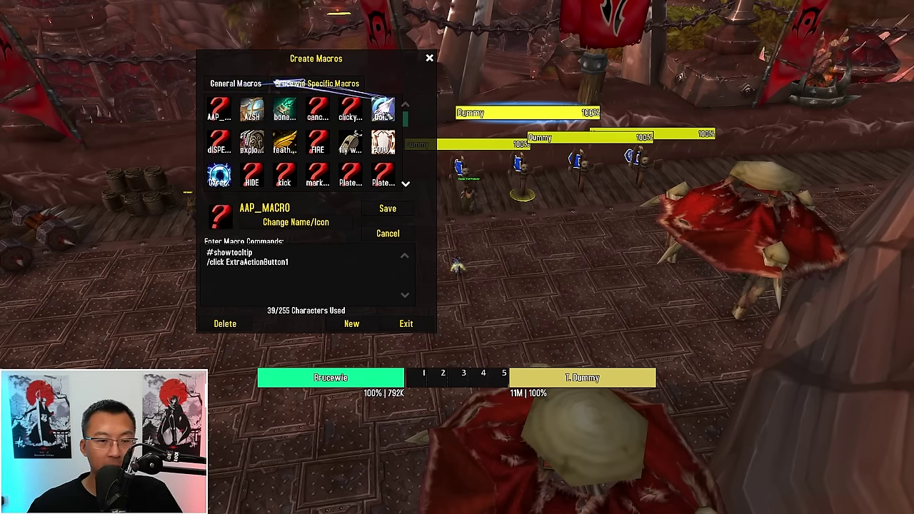
pyautogui.click(352, 324)
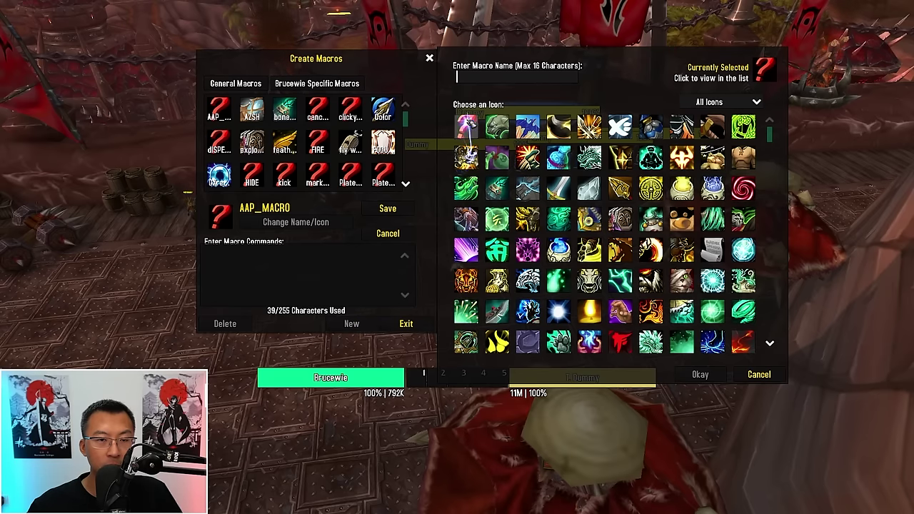
# Step: Confirm MacroMasterclass as the macro name and type #showtooltip as its first line
pyautogui.write('MacroMasterclass')
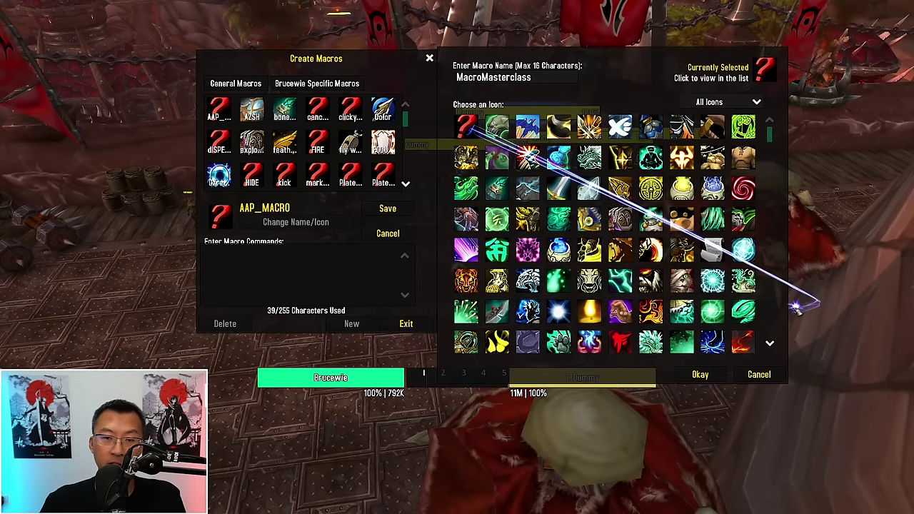
pyautogui.click(721, 371)
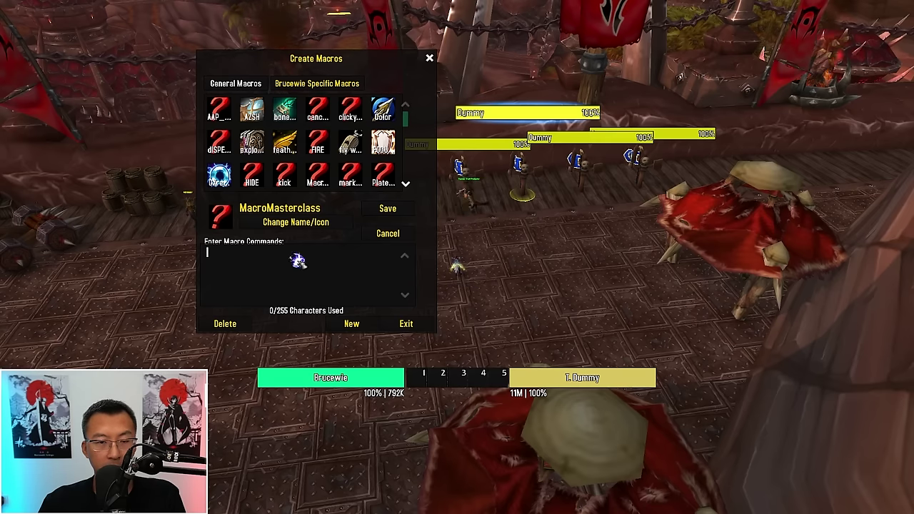
pyautogui.write('#showtooltip')
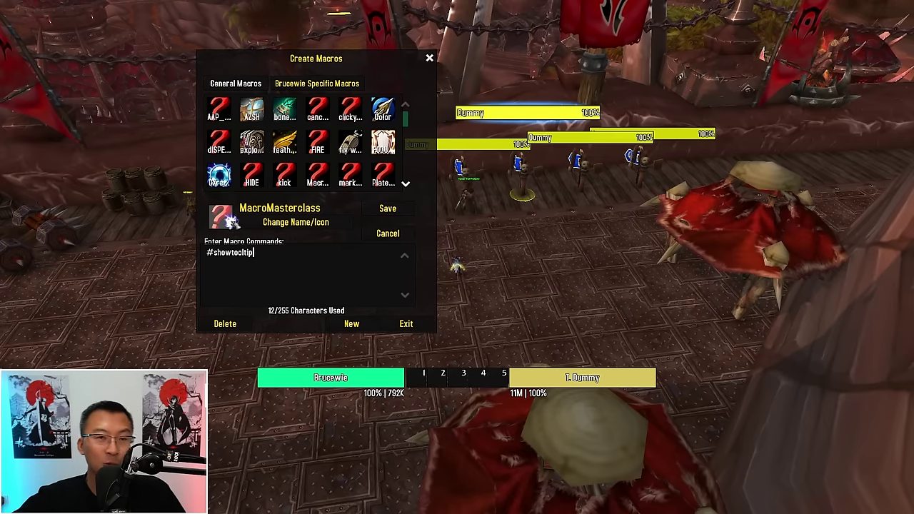
pyautogui.press('Return')
# Step: Add /cast Crackling Jade Lightning from the Spellbook, save, and place the macro in action bar slot 1
pyautogui.press('p')
pyautogui.moveTo(480, 72); pyautogui.dragTo(822, 107)
pyautogui.click(335, 272)
pyautogui.write('/c')
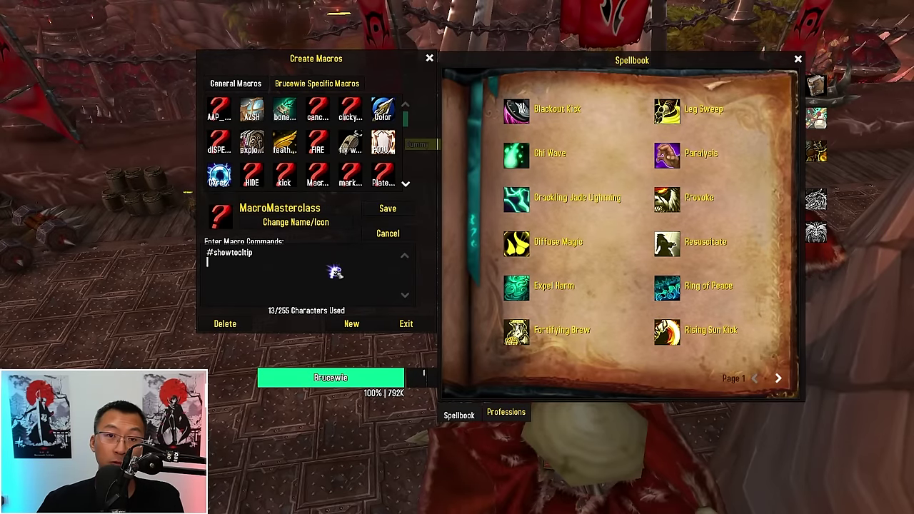
pyautogui.write('/cast')
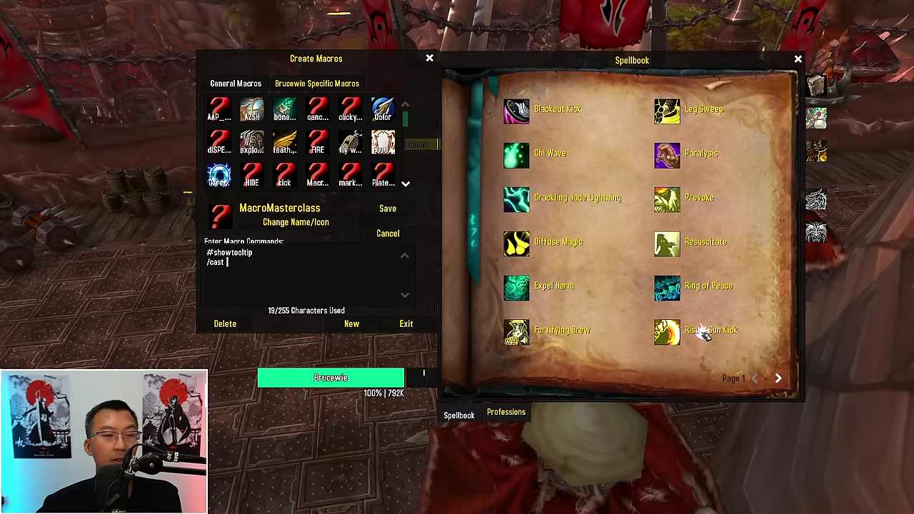
pyautogui.moveTo(704, 330); pyautogui.dragTo(405, 264)
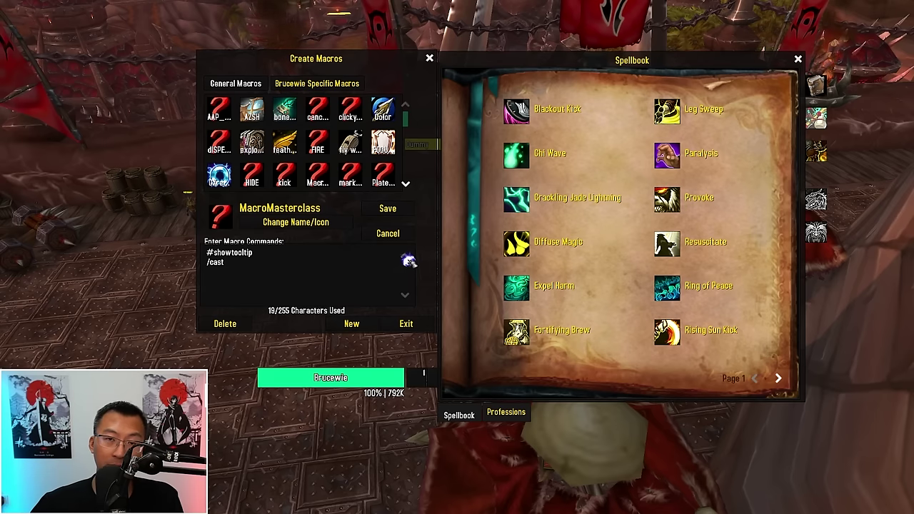
pyautogui.keyDown('shift'); pyautogui.click(517, 193); pyautogui.keyUp('shift')
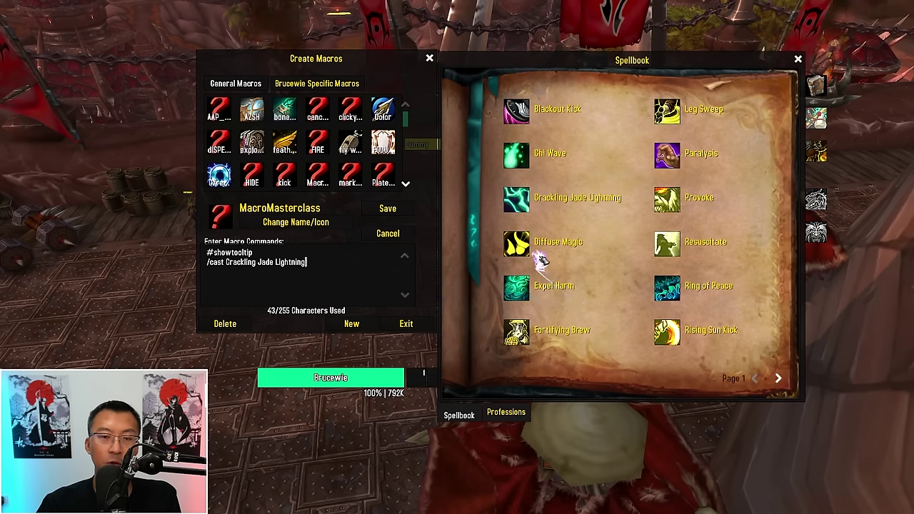
pyautogui.click(402, 210)
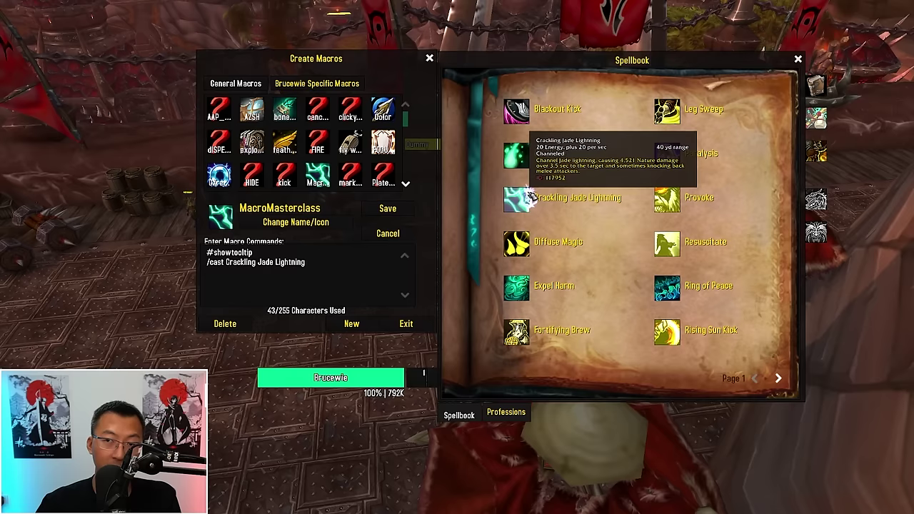
pyautogui.moveTo(534, 204); pyautogui.dragTo(357, 223)
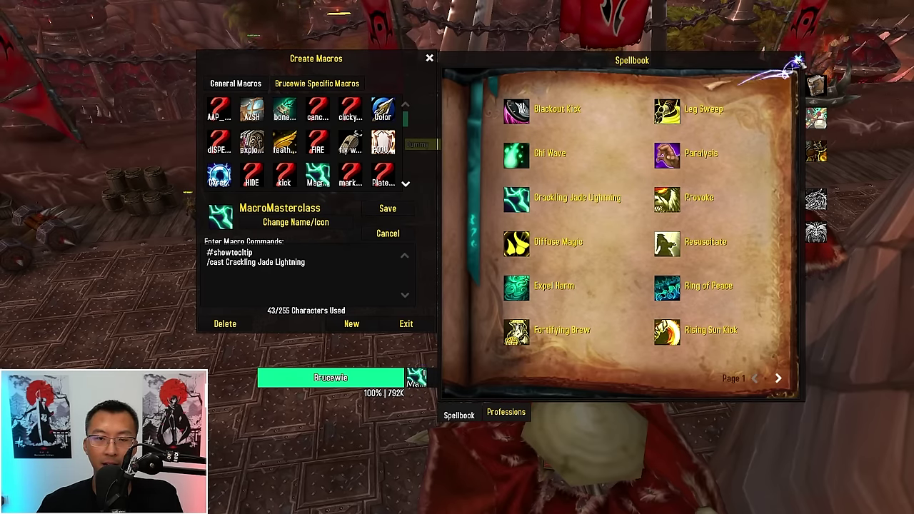
# Step: Close the Spellbook and macro windows, target a training dummy, and fire the macro with key 1
pyautogui.click(798, 59)
pyautogui.click(430, 58)
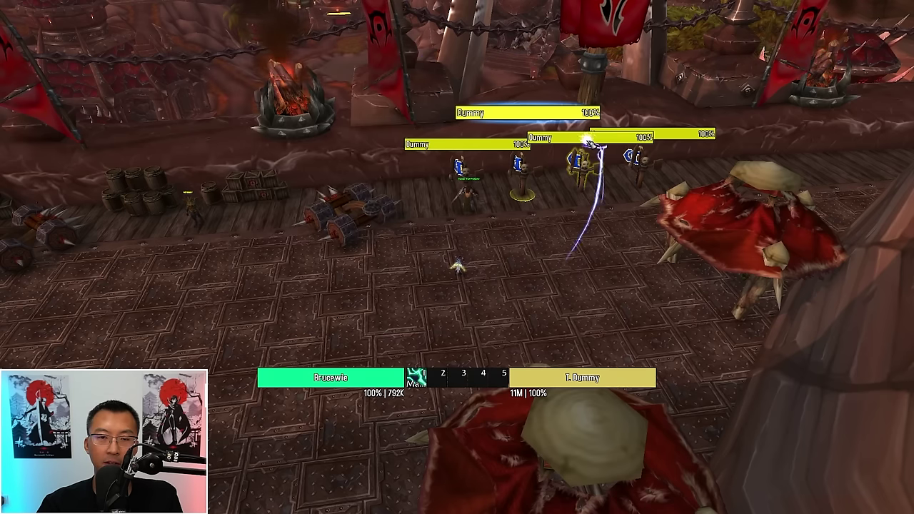
pyautogui.click(590, 141)
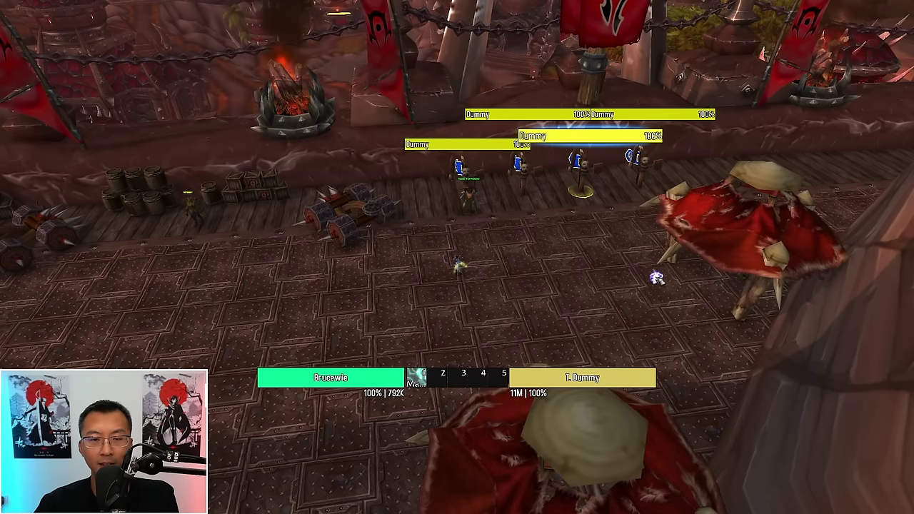
pyautogui.press('1')
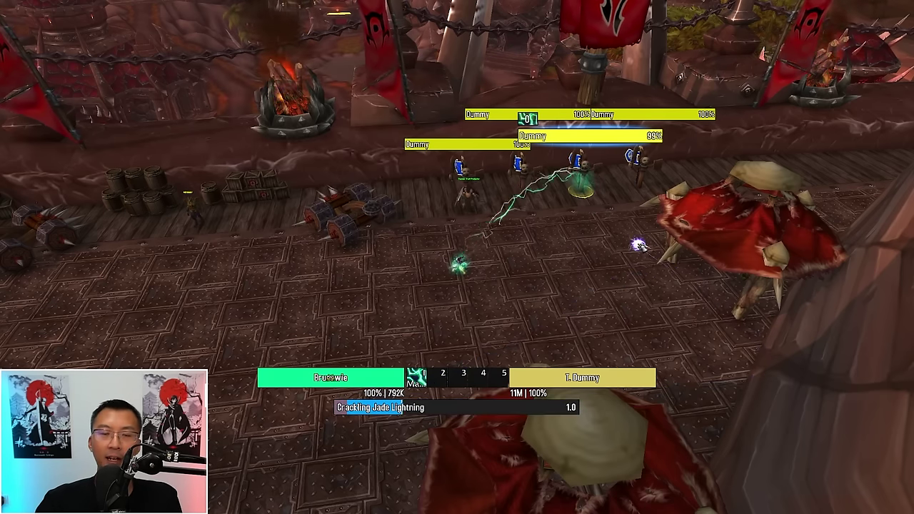
pyautogui.hotkey('ctrl', 'm')
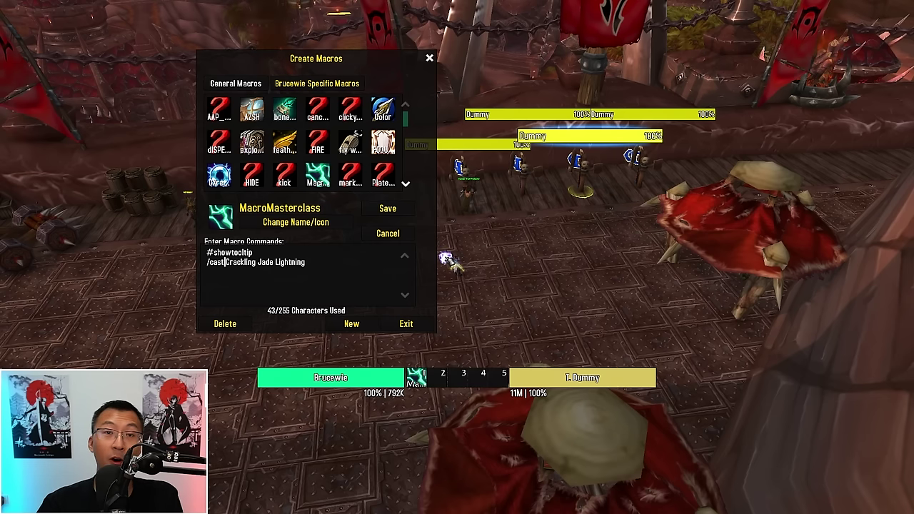
# Step: Change the line to /use Crackling Jade Lightning and test it twice on the dummy
pyautogui.press('BackSpace')
pyautogui.press('BackSpace')
pyautogui.press('BackSpace')
pyautogui.press('BackSpace')
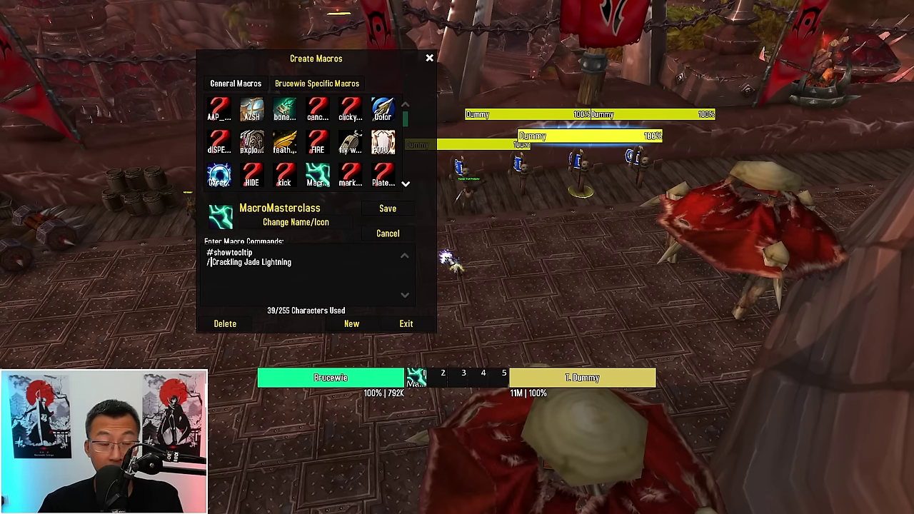
pyautogui.write('use')
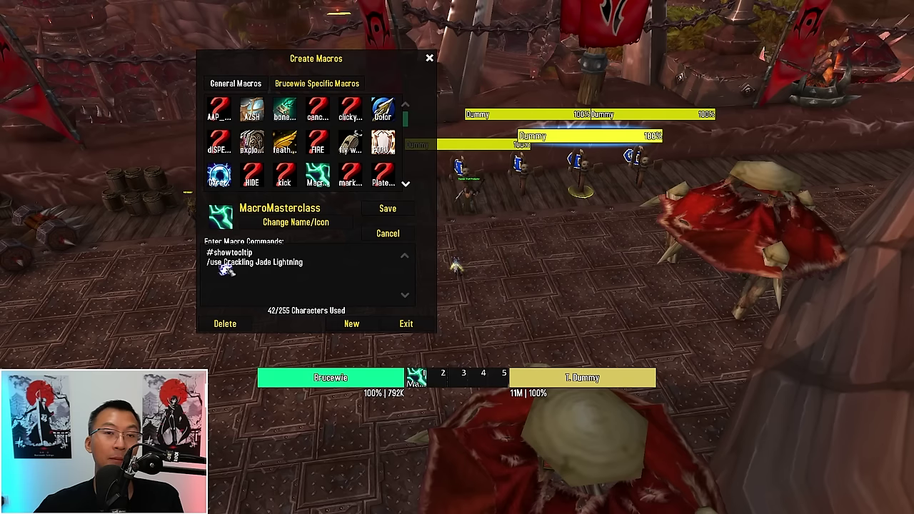
pyautogui.press('1')
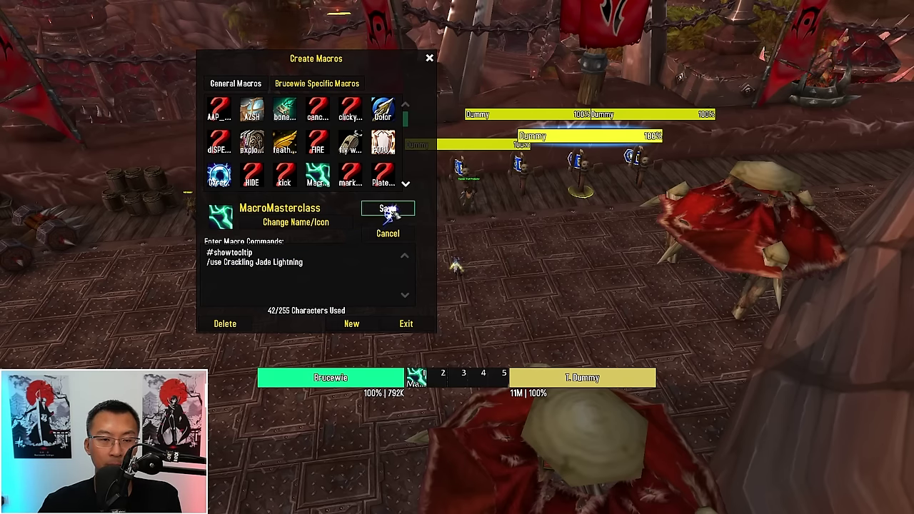
pyautogui.press('1')
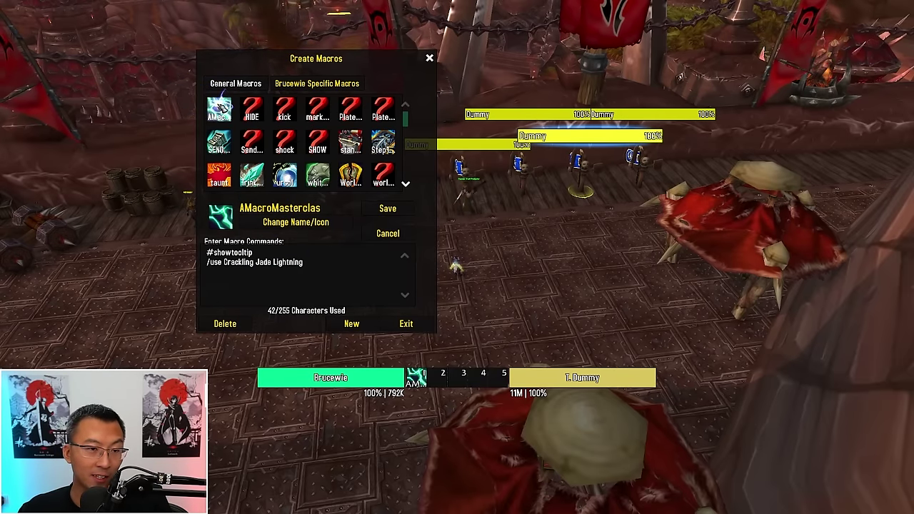
# Step: Put the renamed macro back on the action bar, add empty [] after /use, and test-cast it
pyautogui.moveTo(218, 107); pyautogui.dragTo(293, 254)
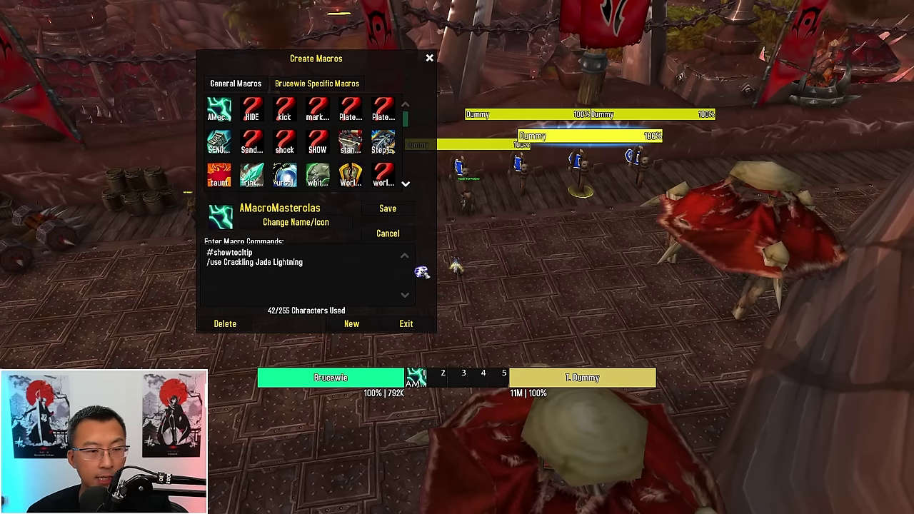
pyautogui.write('□')
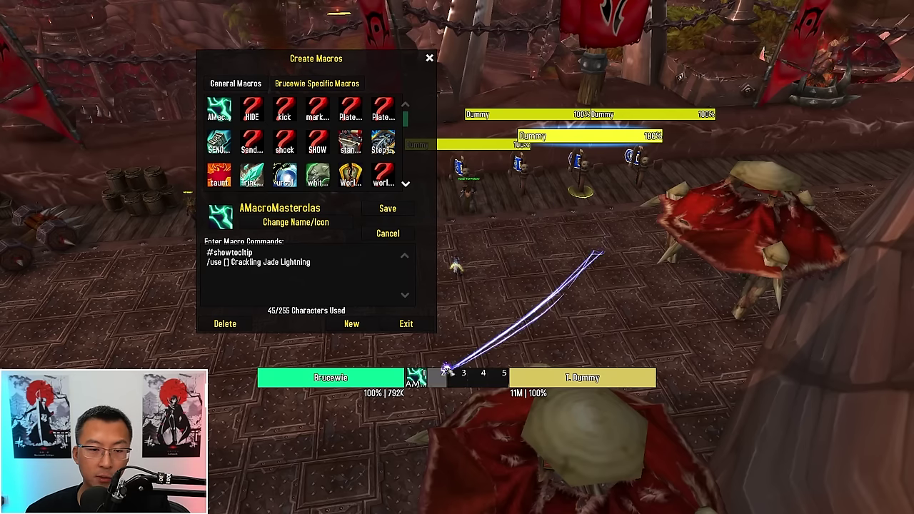
pyautogui.click(422, 375)
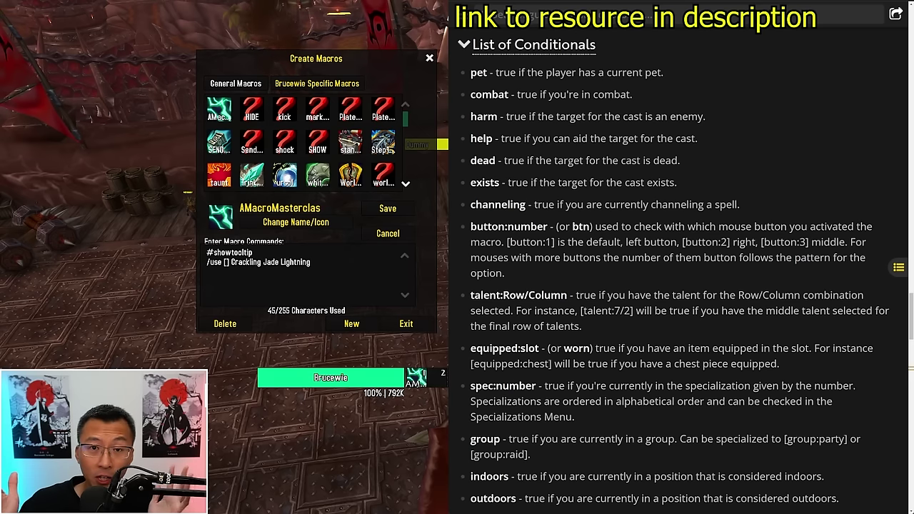
# Step: Review the harm, help, dead and exists conditionals down to Key Modifiers, then return to the game
pyautogui.moveTo(677, 183); pyautogui.dragTo(775, 121)
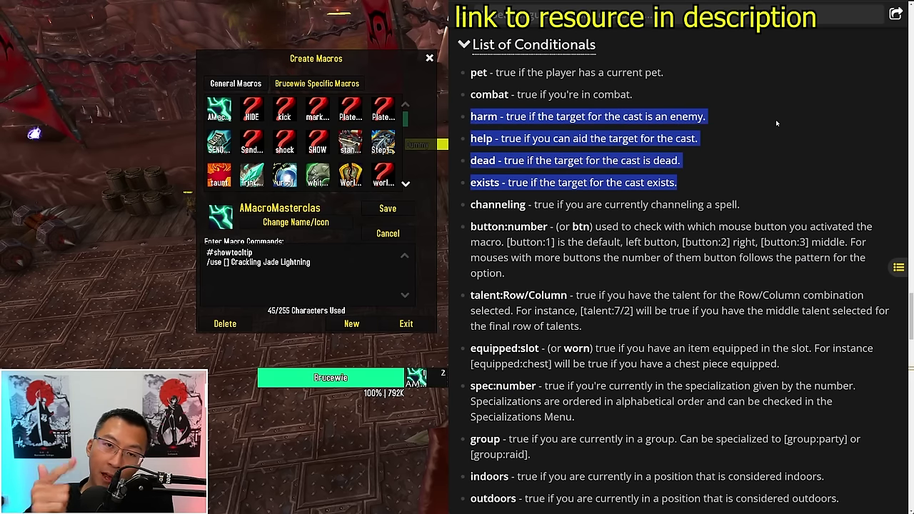
pyautogui.scroll(-2, 776, 119)
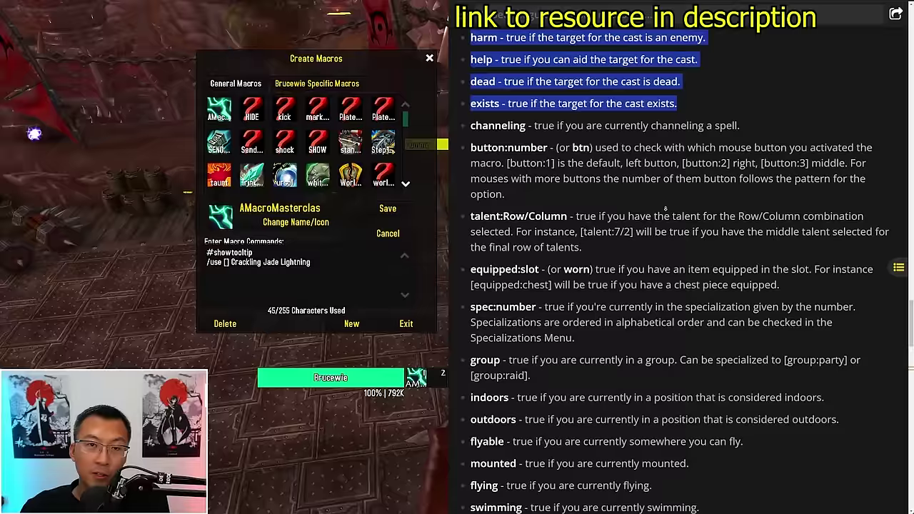
pyautogui.scroll(-1, 664, 205)
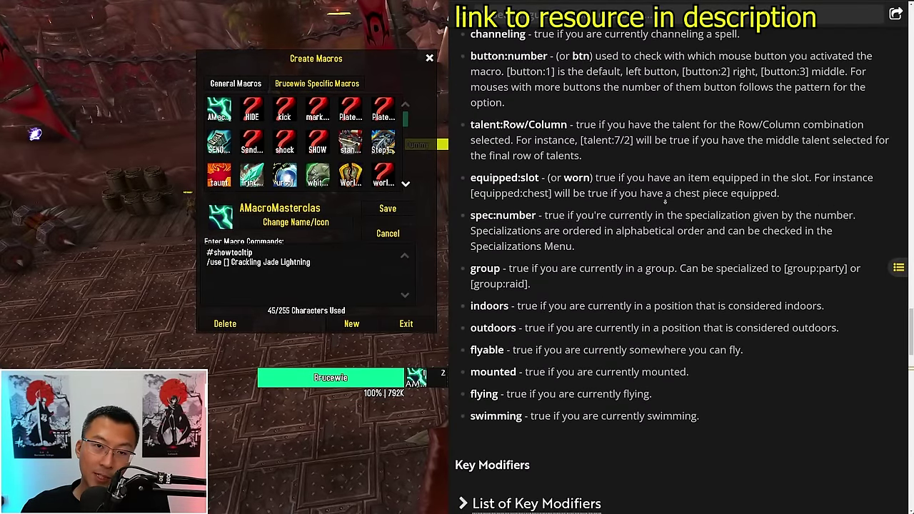
pyautogui.hotkey('alt', 'Tab')
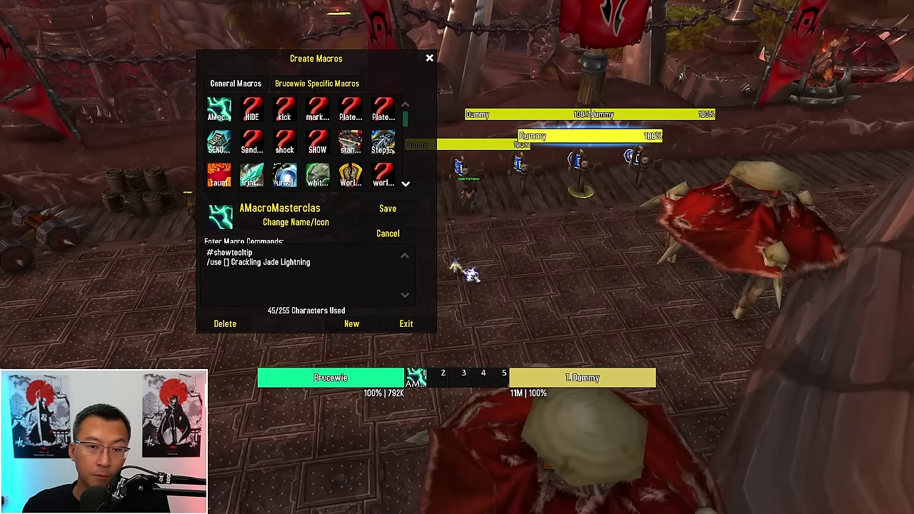
# Step: Add a [help] condition to the /use line and test it against the enemy dummy
pyautogui.write('help')
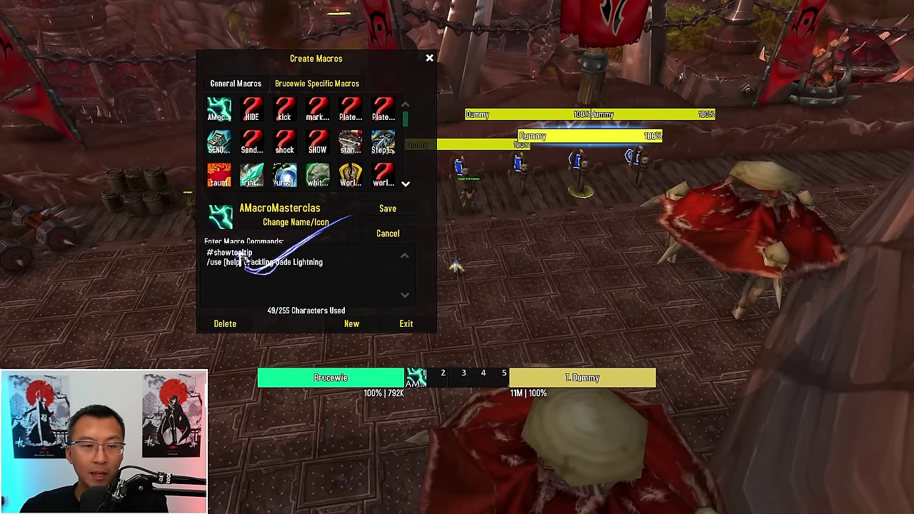
pyautogui.click(242, 263)
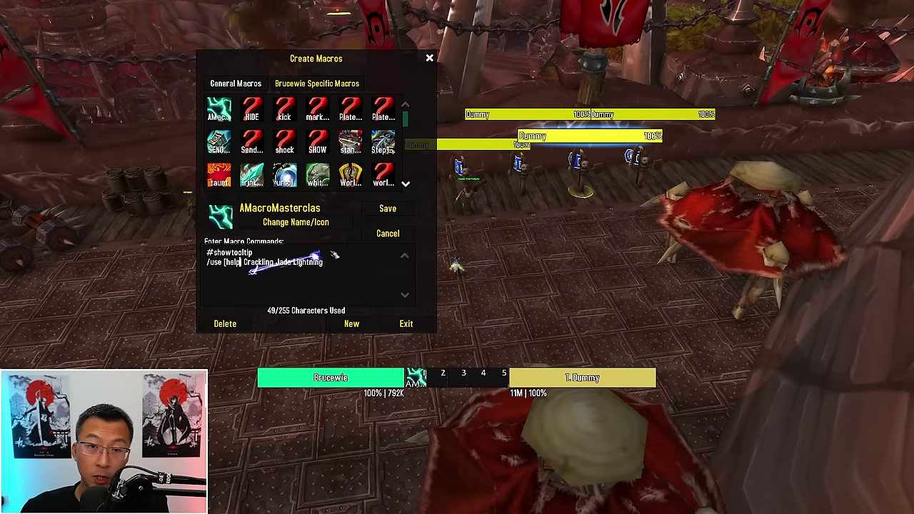
pyautogui.press('1')
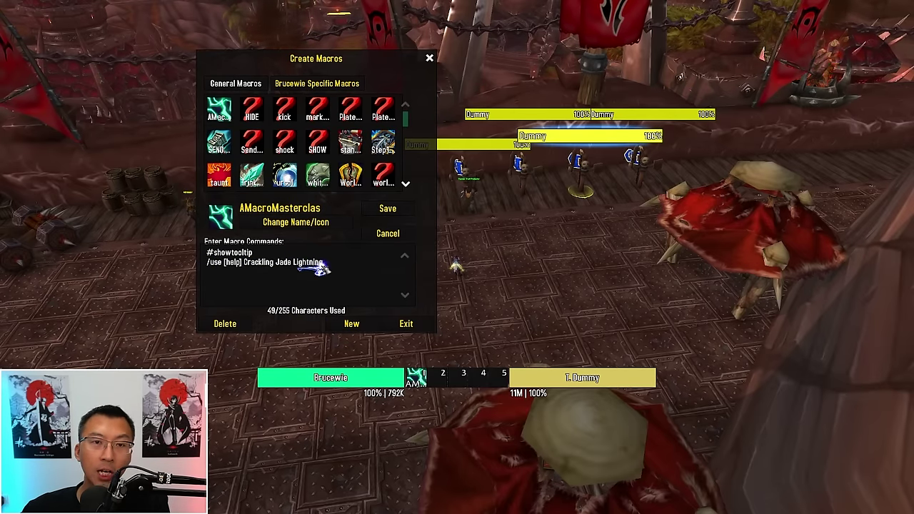
# Step: Replace help with harm so the line reads /use [harm] Crackling Jade Lightning, then highlight harm
pyautogui.press('BackSpace')
pyautogui.press('BackSpace')
pyautogui.press('BackSpace')
pyautogui.press('BackSpace')
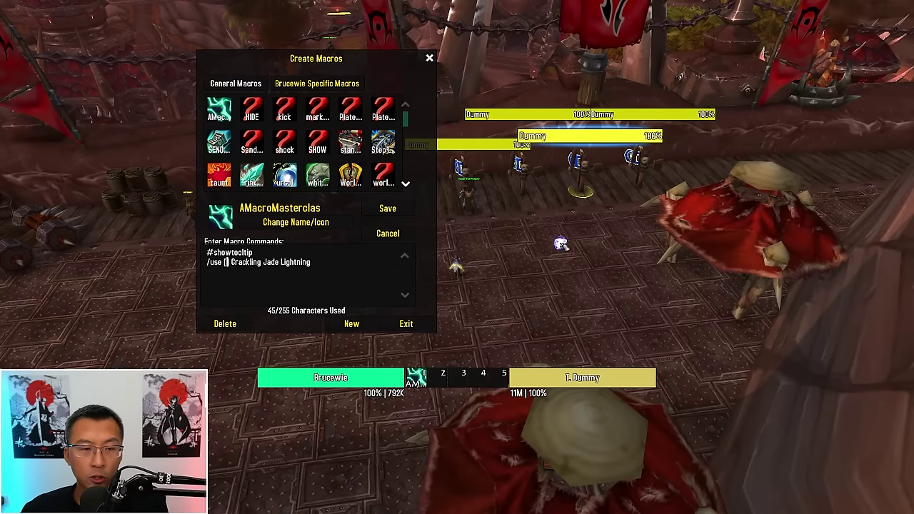
pyautogui.write('harm')
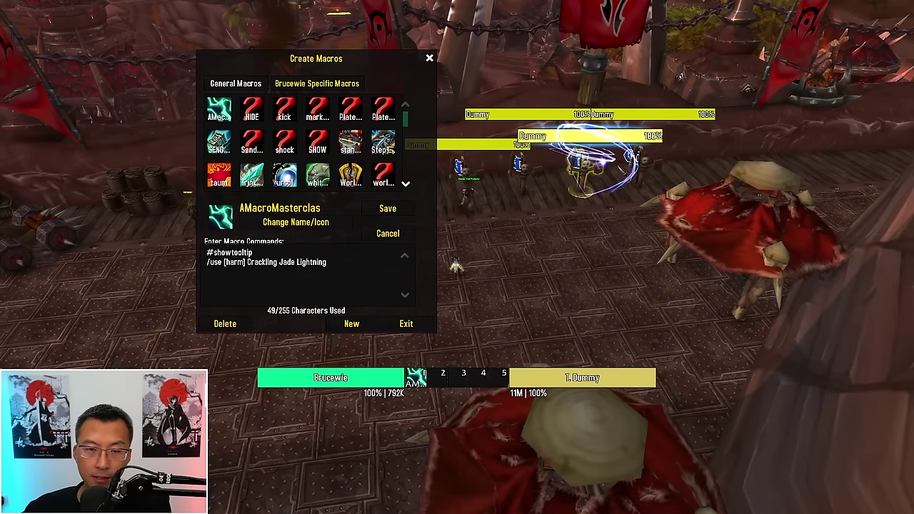
pyautogui.write('1')
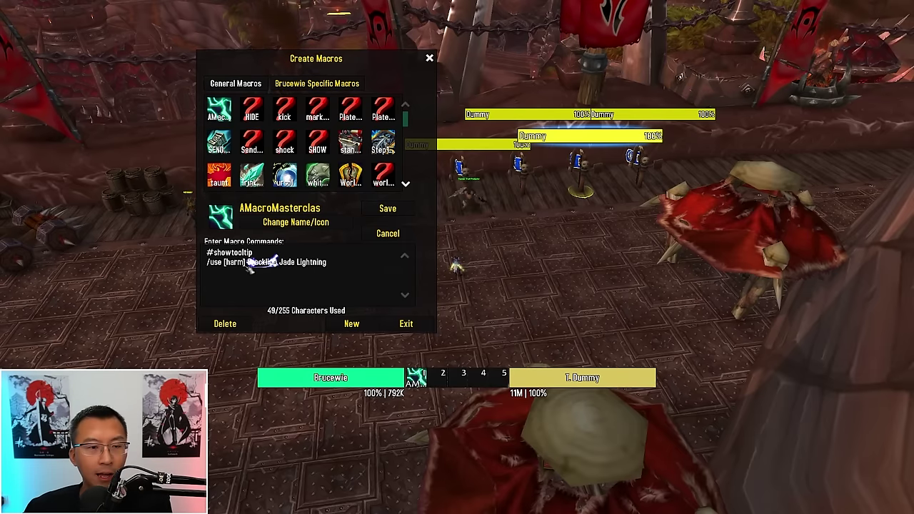
pyautogui.moveTo(207, 263); pyautogui.dragTo(321, 263)
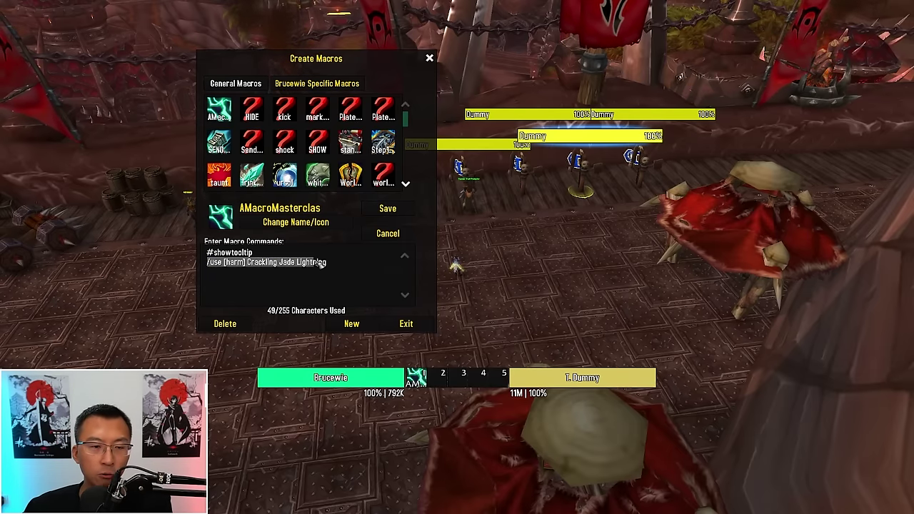
pyautogui.click(268, 262)
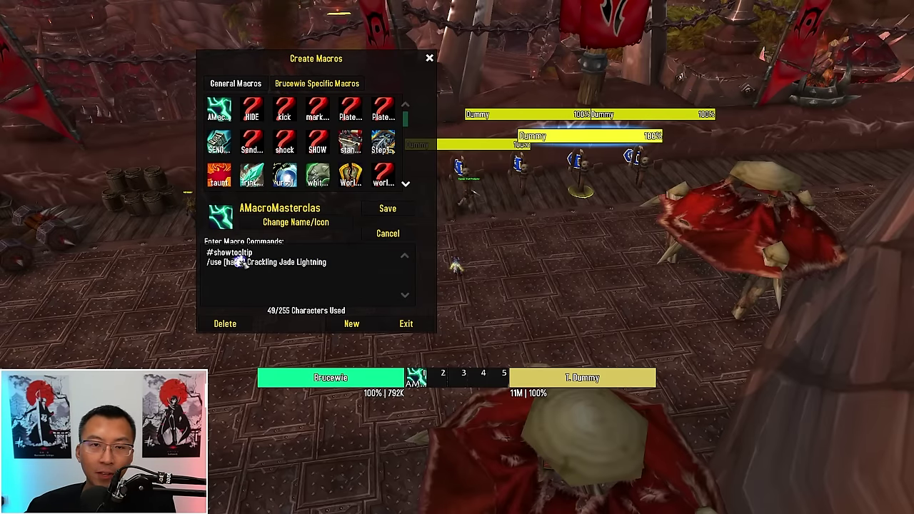
pyautogui.doubleClick(239, 262)
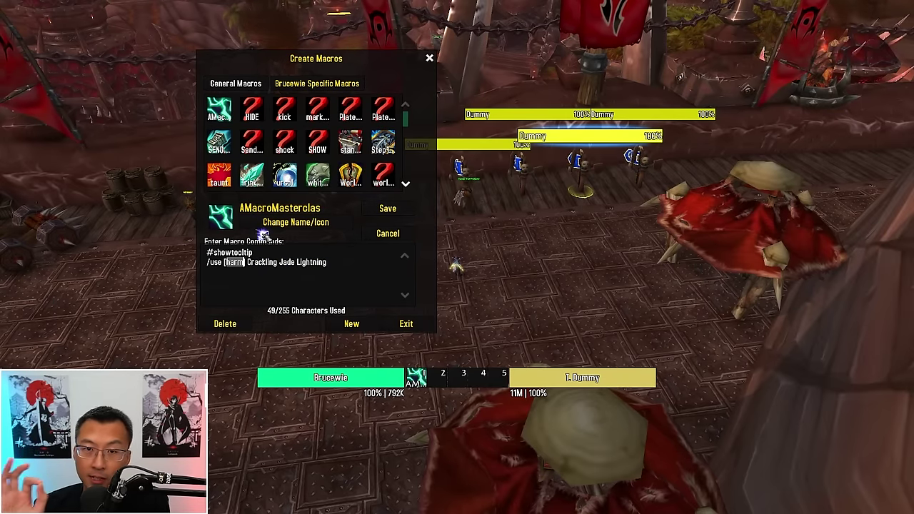
pyautogui.press('1')
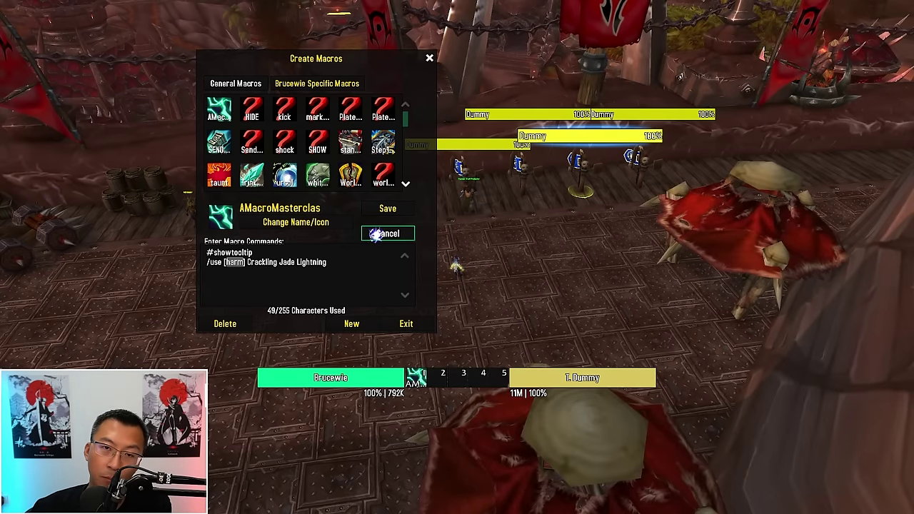
pyautogui.click(249, 262)
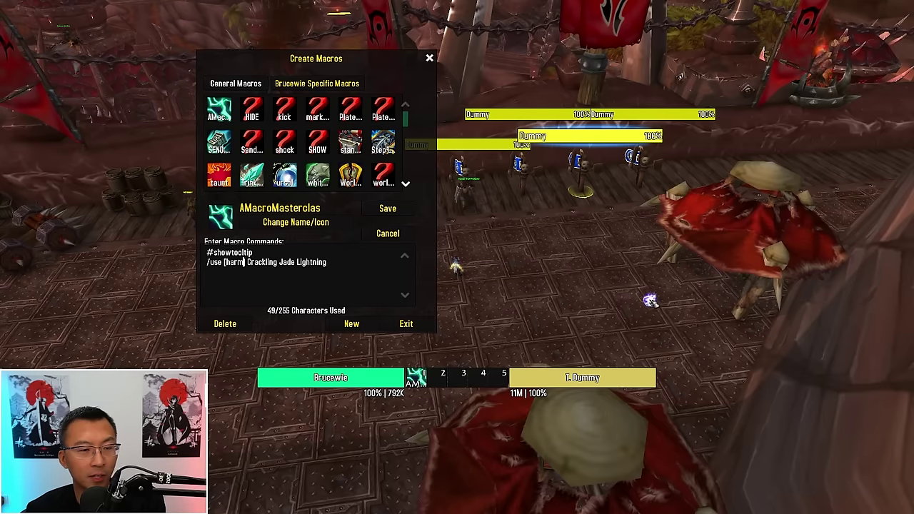
pyautogui.press('BackSpace')
pyautogui.press('BackSpace')
pyautogui.press('BackSpace')
pyautogui.press('BackSpace')
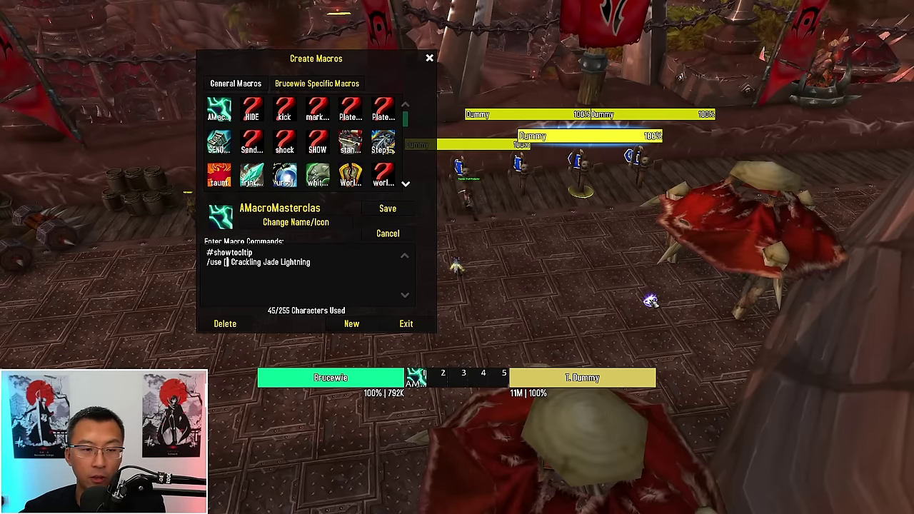
pyautogui.write('@mouseover')
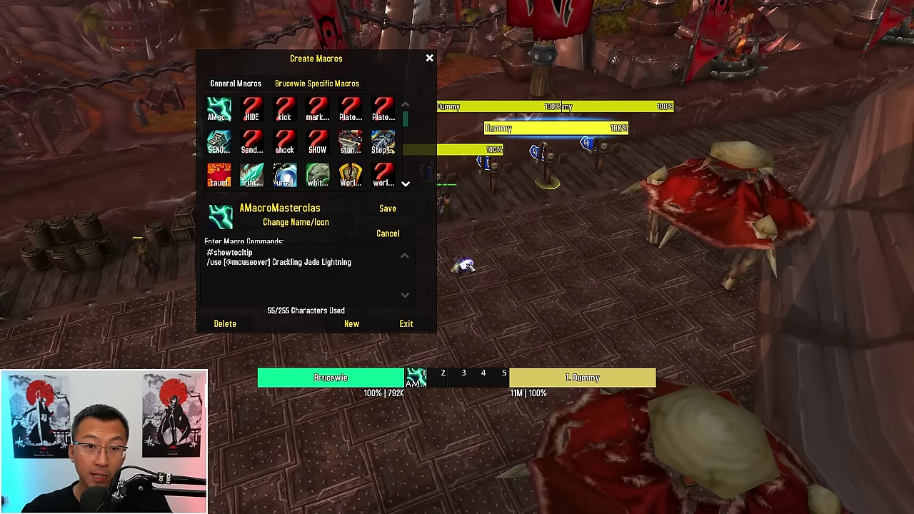
pyautogui.write(',')
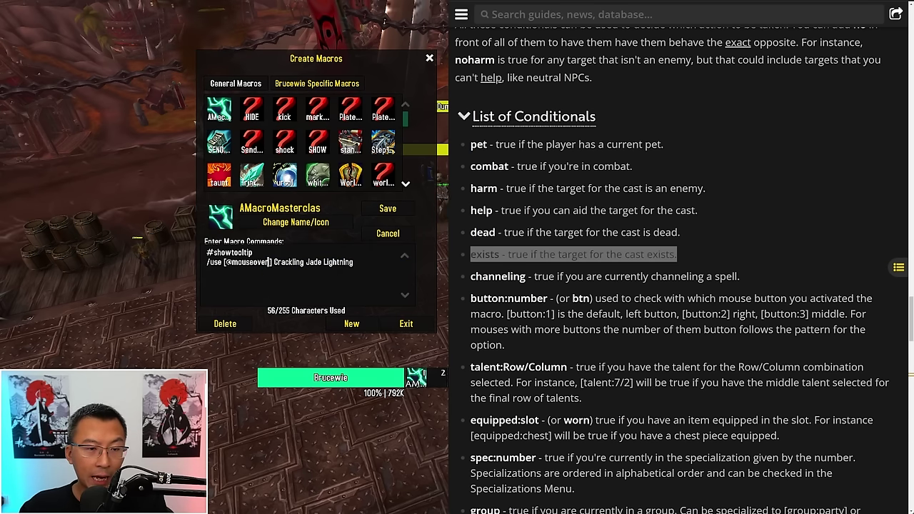
pyautogui.write('exists')
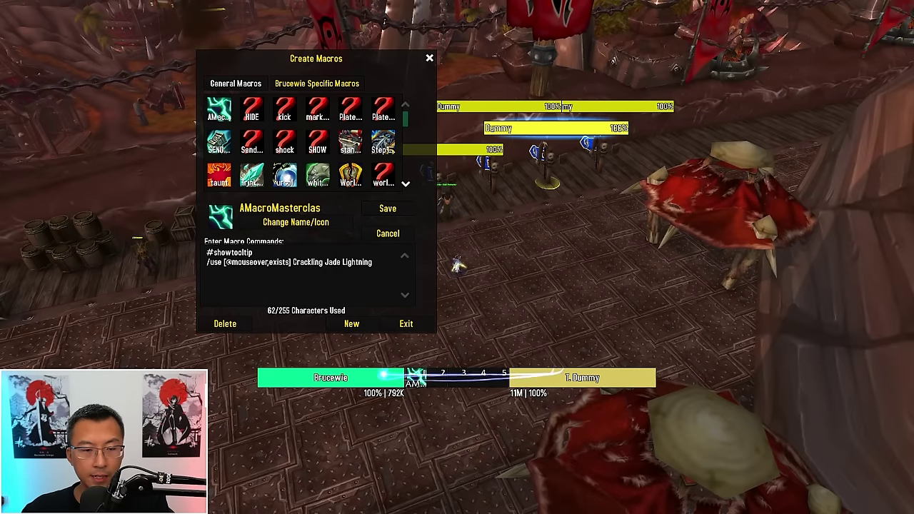
pyautogui.click(382, 389)
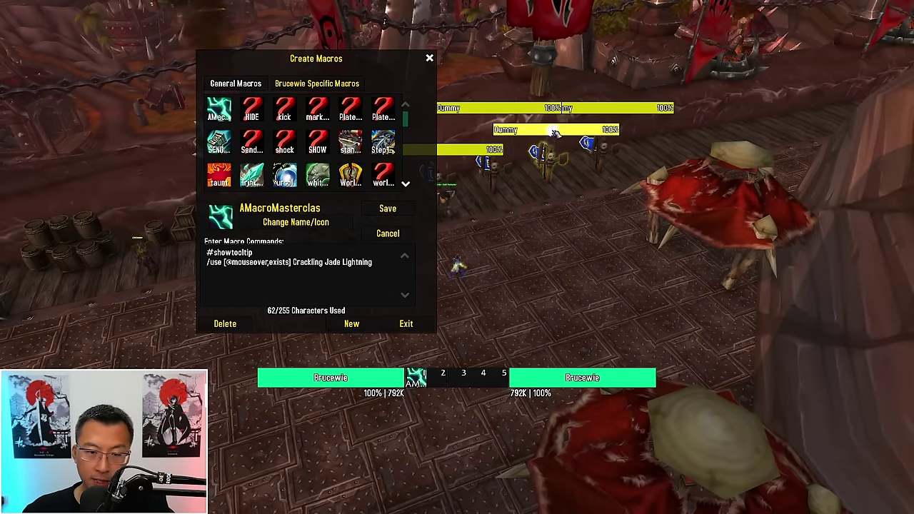
pyautogui.press('1')
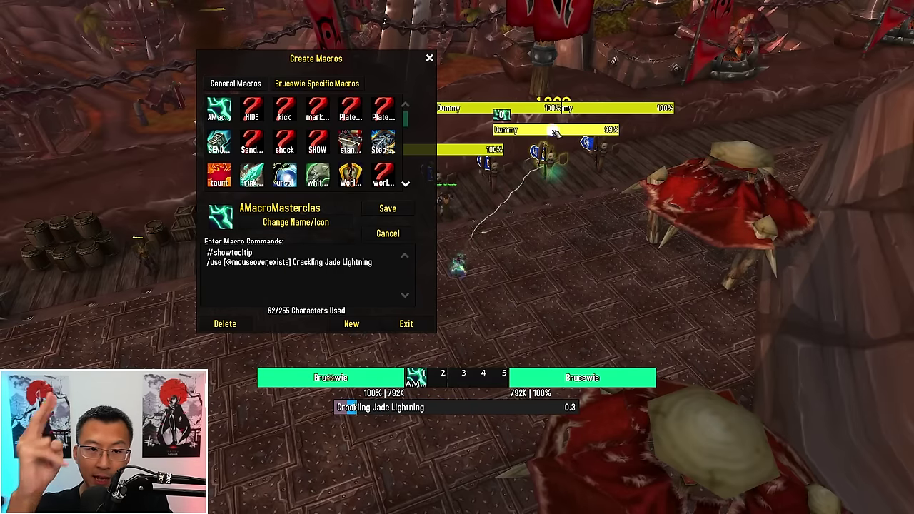
pyautogui.press('1')
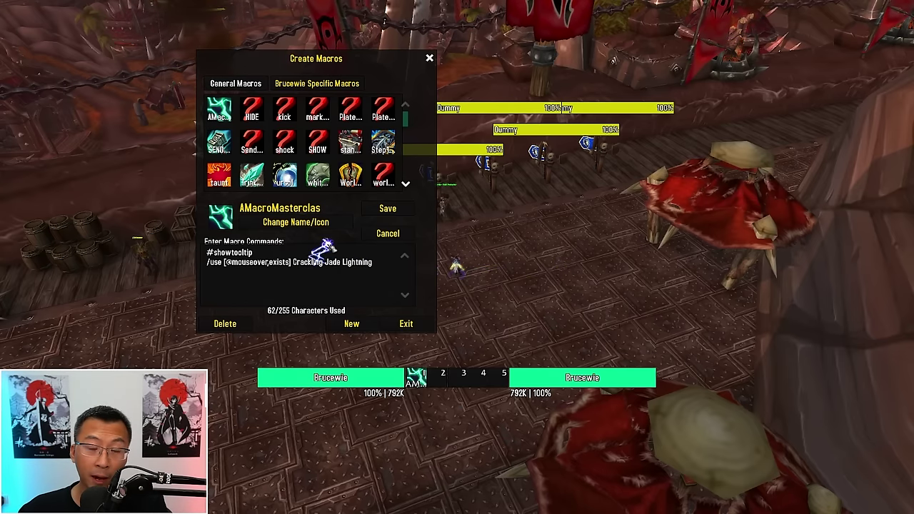
pyautogui.press('1')
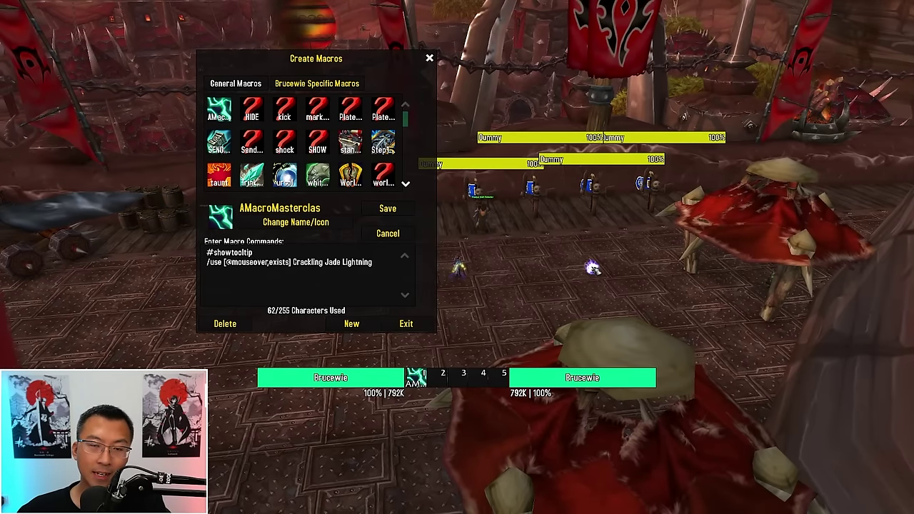
# Step: Channel Crackling Jade Lightning into several dummies via the slot-1 macro, ending with T. Dummy targeted
pyautogui.press('1')
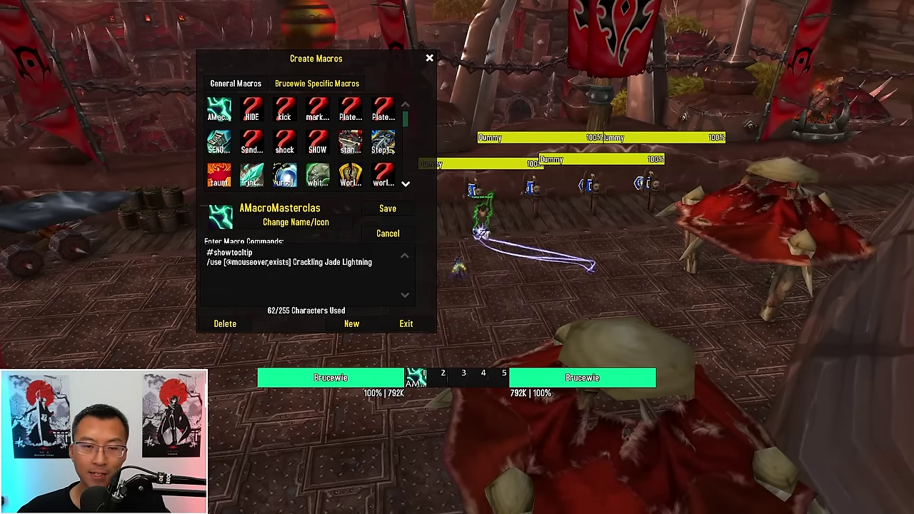
pyautogui.press('Tab')
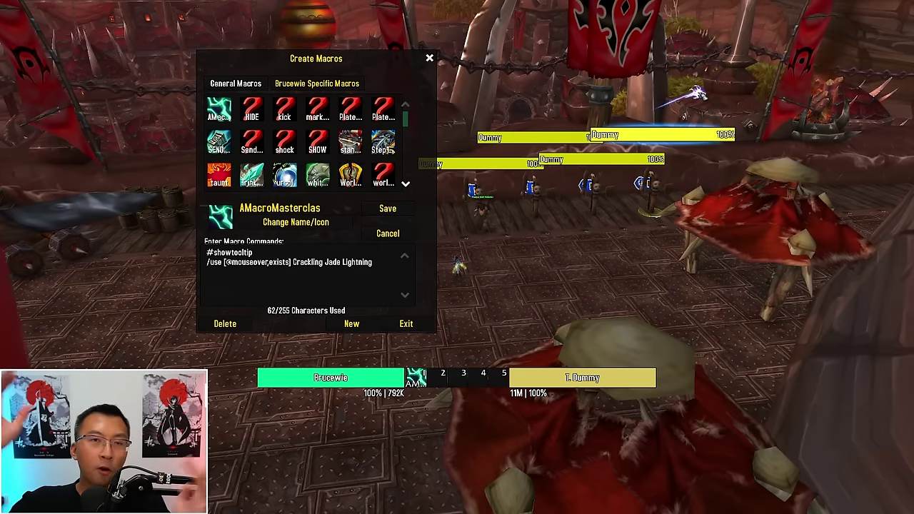
pyautogui.press('1')
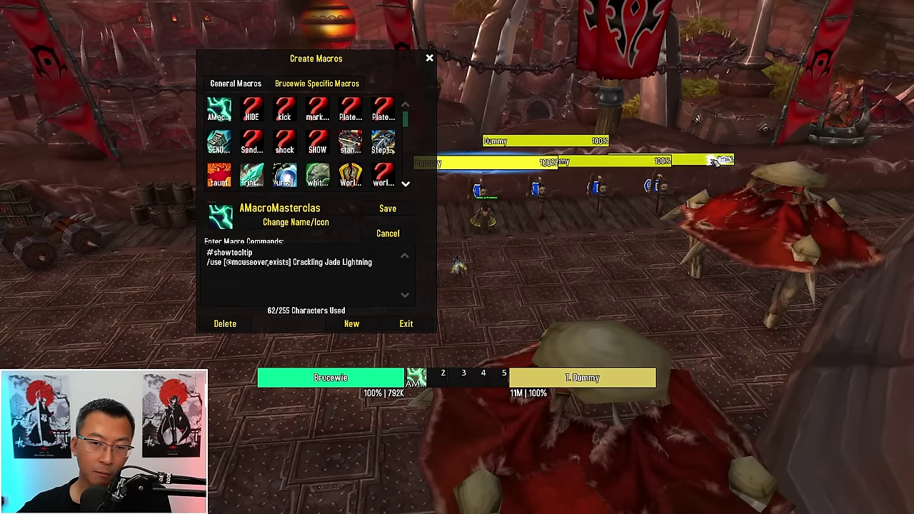
pyautogui.press('1')
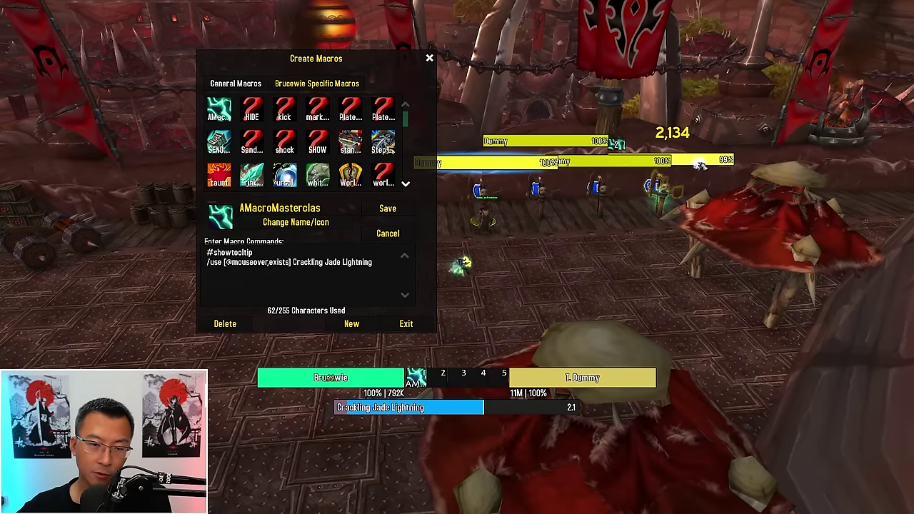